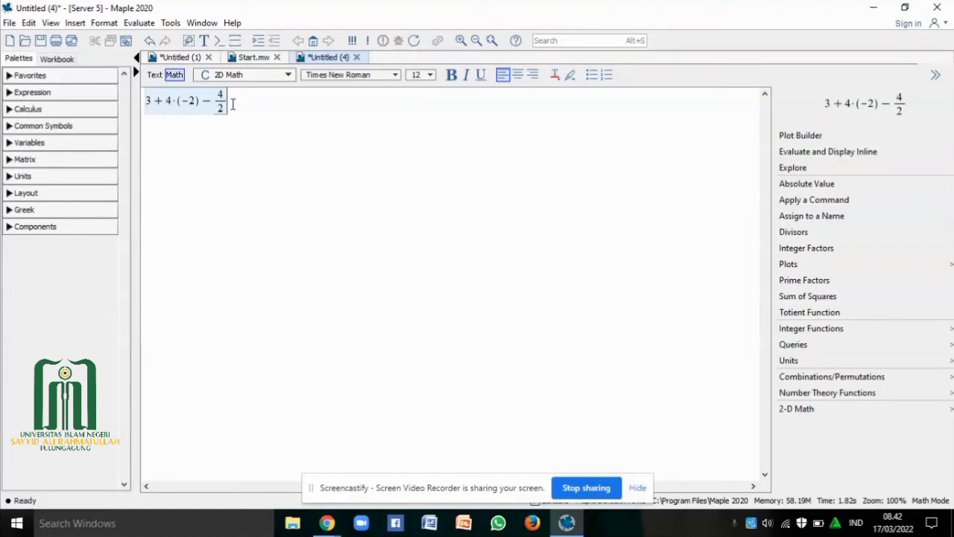
Evaluate the existing expression 3+4·(−2)−4/2, and evaluate (3+4)·((−2)−4)/2 on the line below it
key(Return)
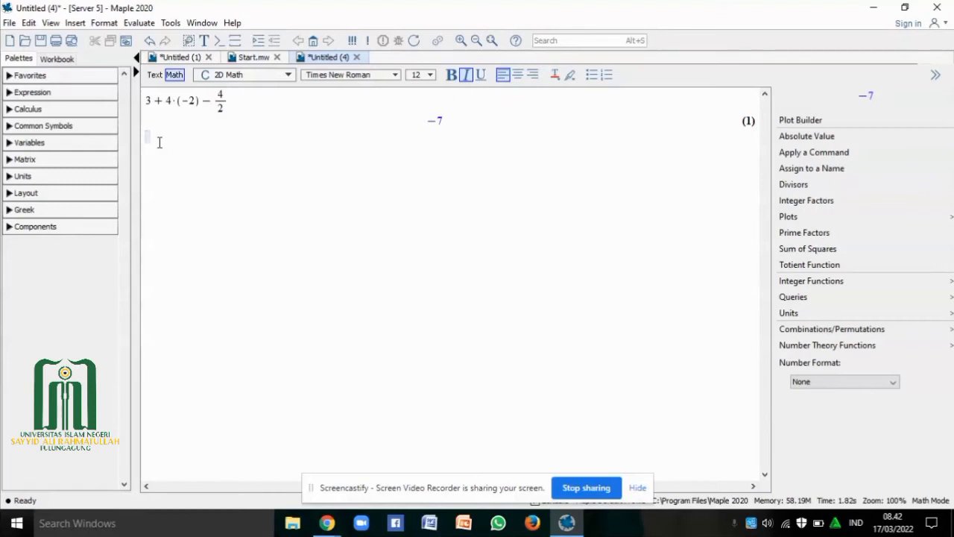
text((3+4))
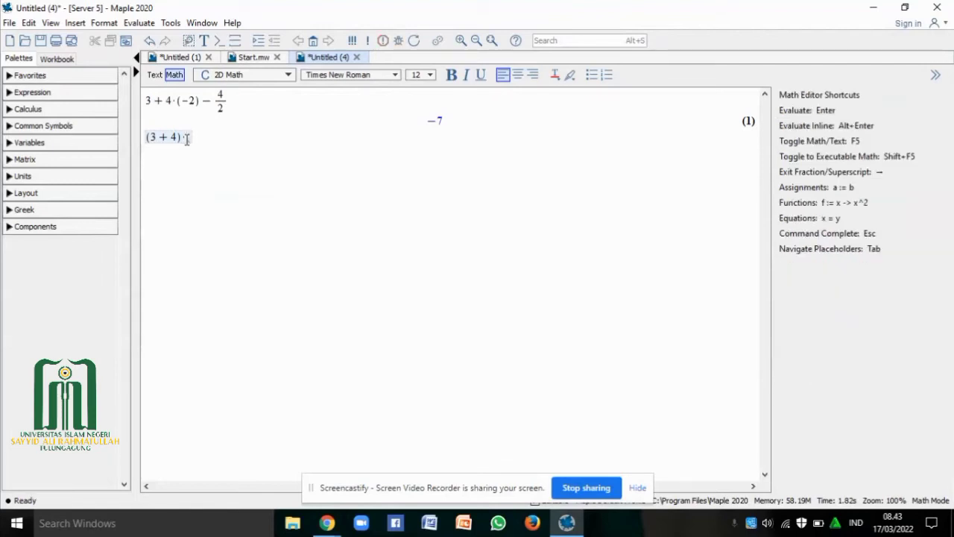
text((-2)-4)
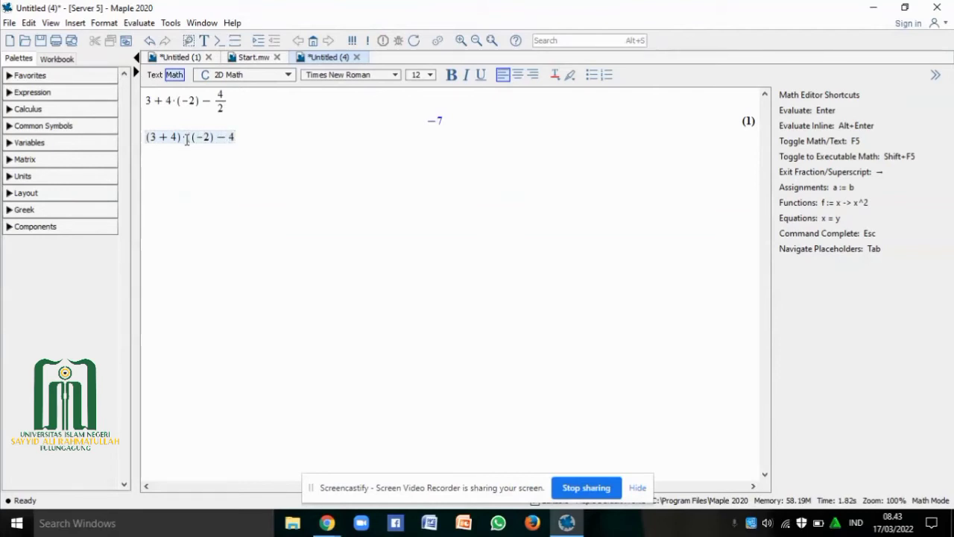
text())
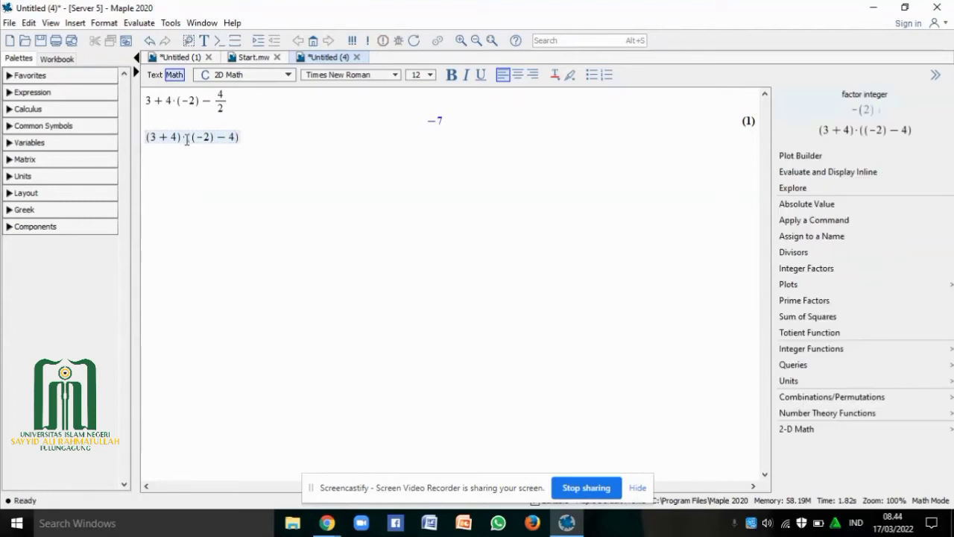
text(/2)
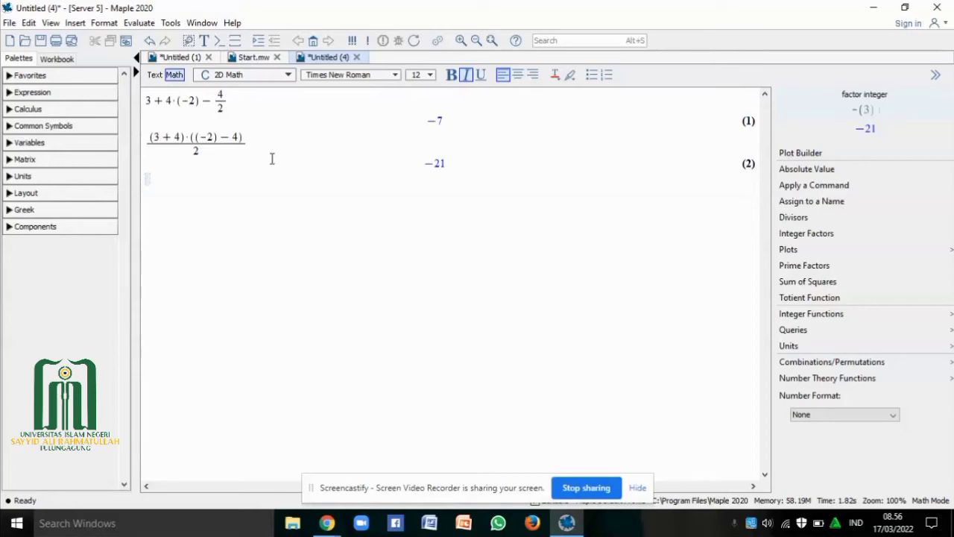
Switch to the open Start.mw document
click(252, 57)
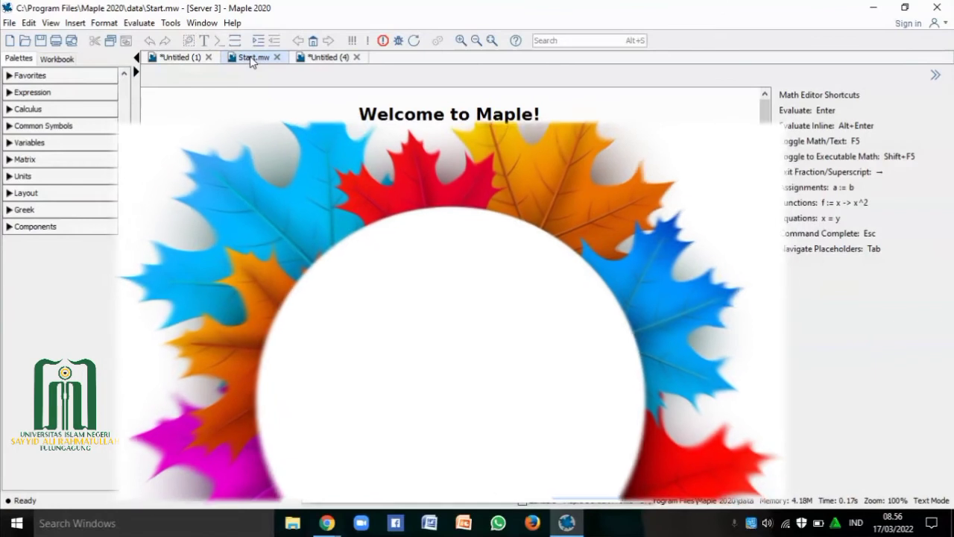
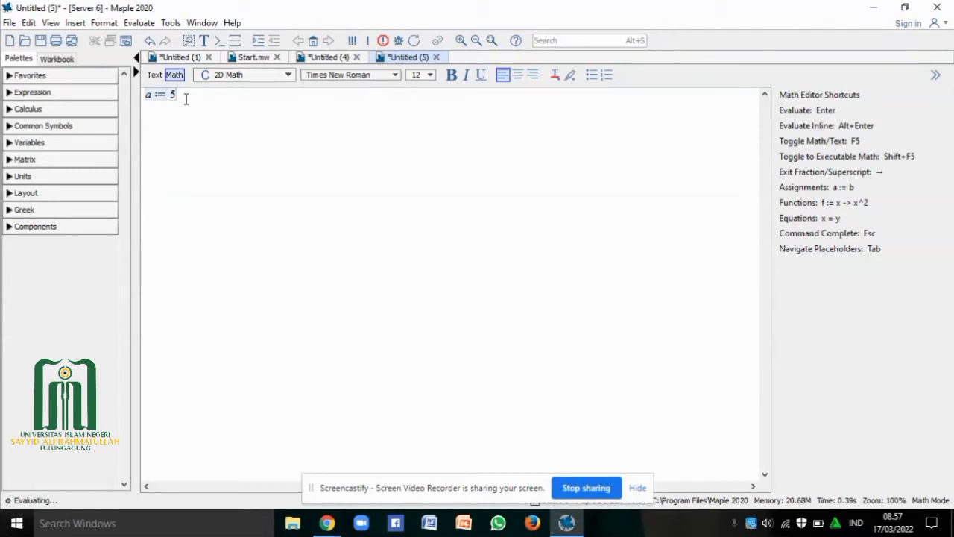
Assign −34 to the variable b on the line below the definition of a and evaluate it
text(b)
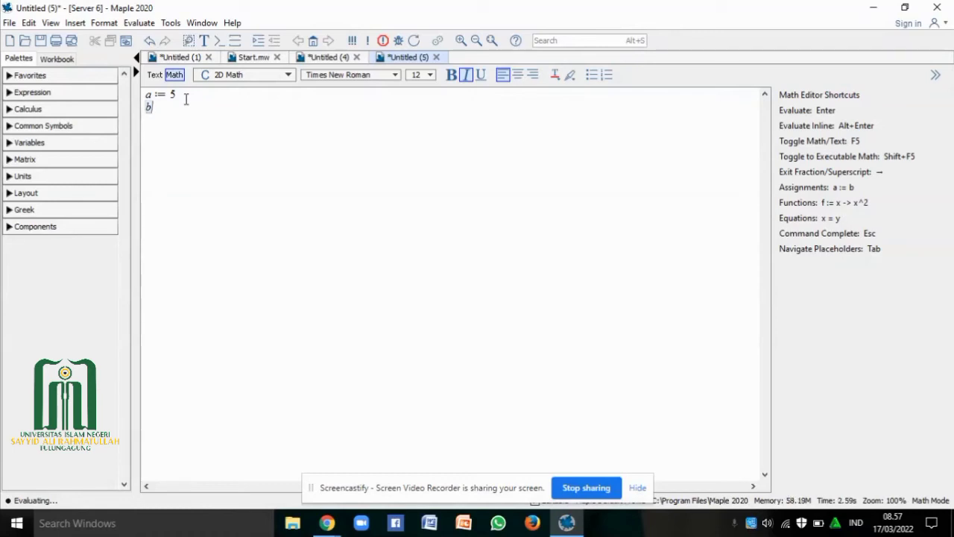
text(:=)
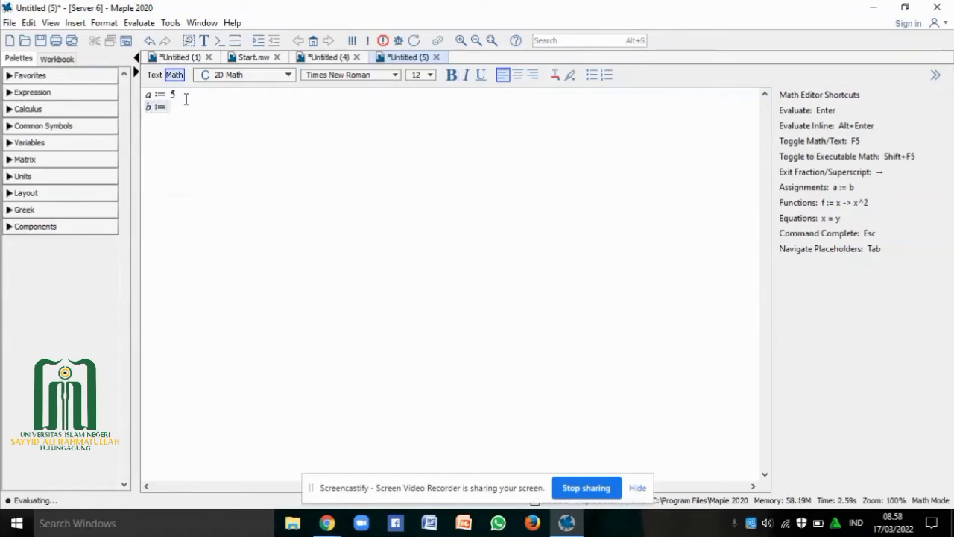
text(-34)
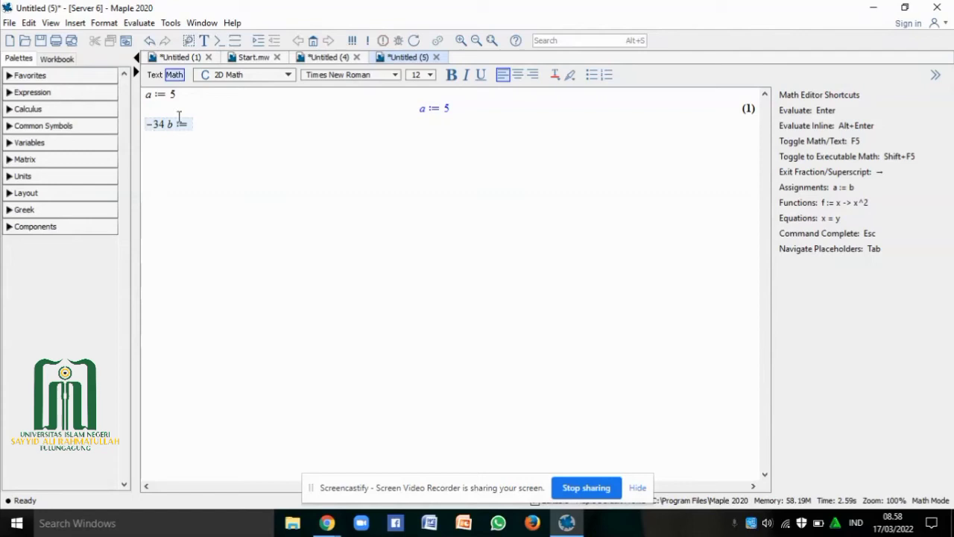
key(BackSpace)
key(BackSpace)
key(BackSpace)
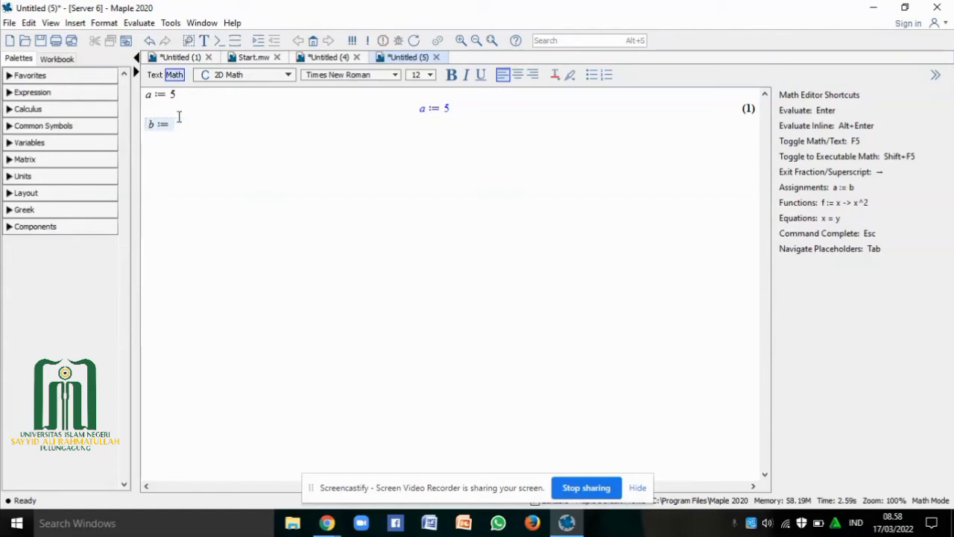
text(-34)
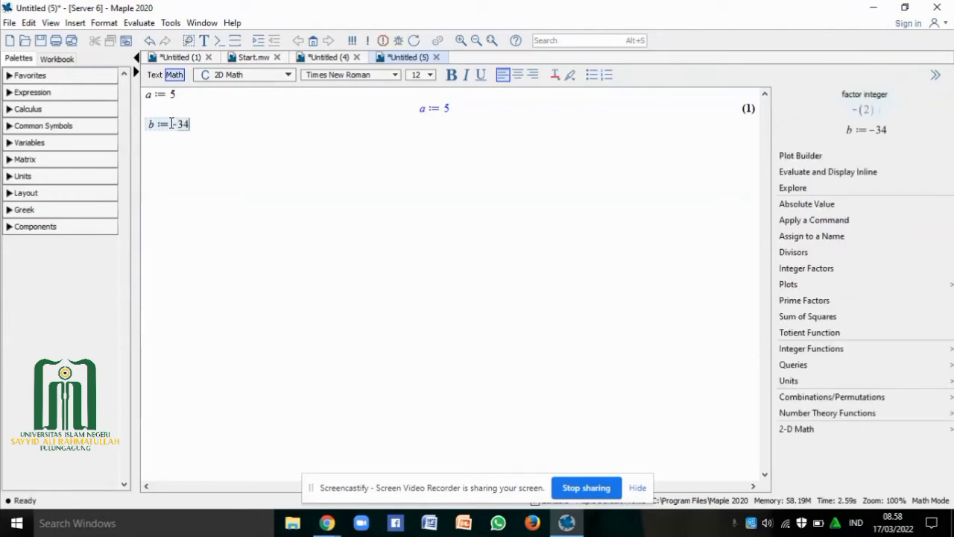
key(Return)
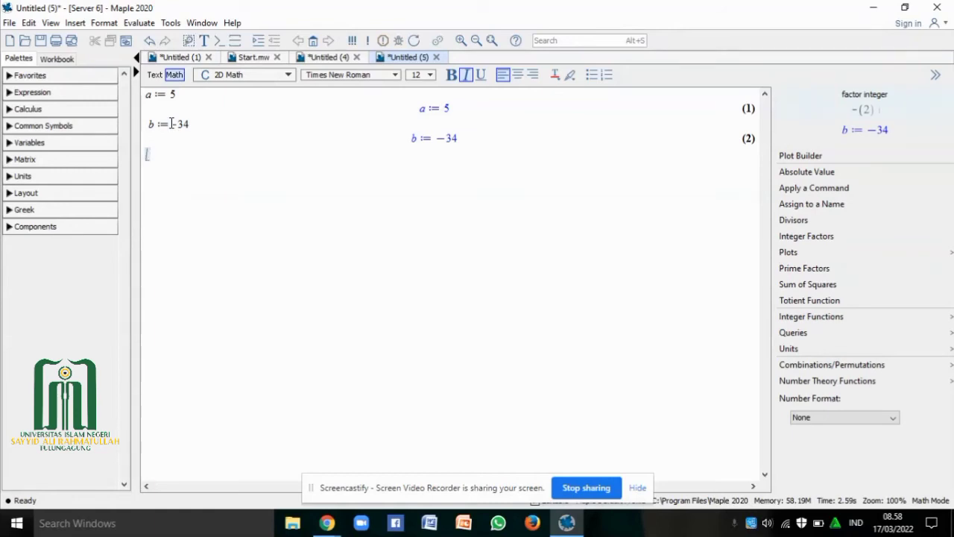
Define c as 2a + b with the assignment operator and evaluate it
text(c := )
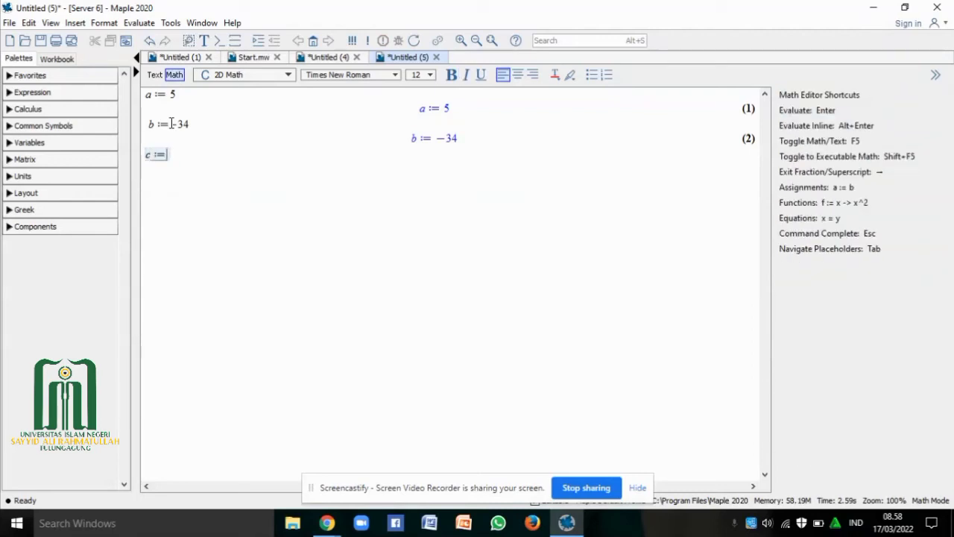
text(2 a )
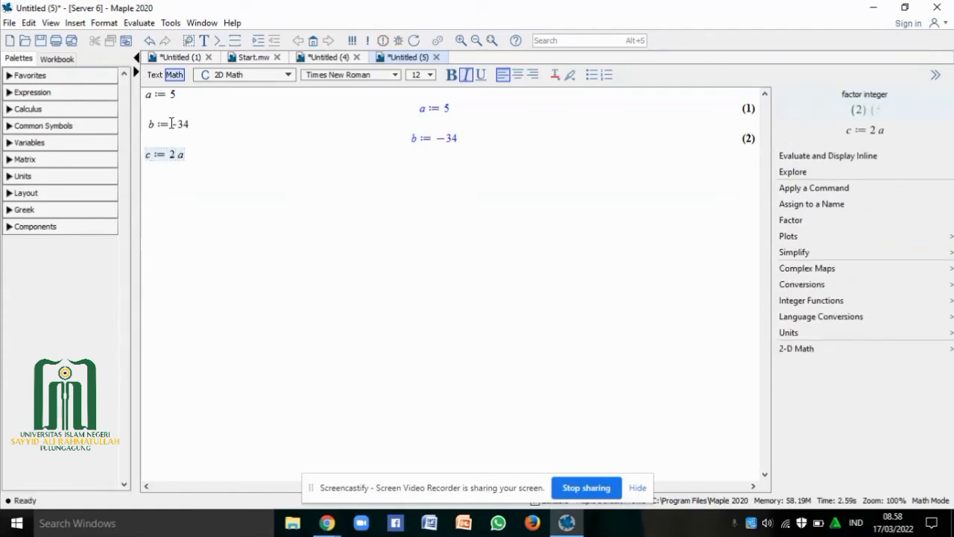
text(+ )
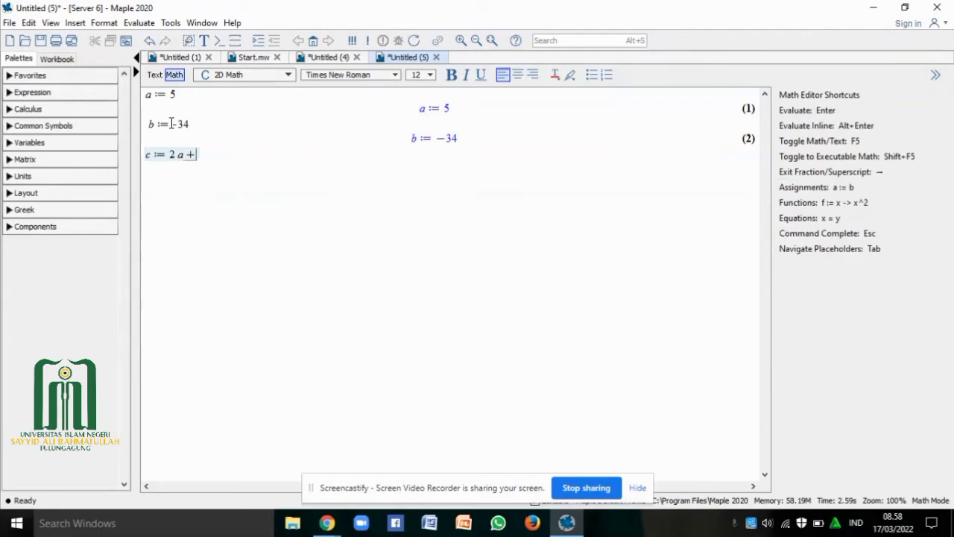
text(b)
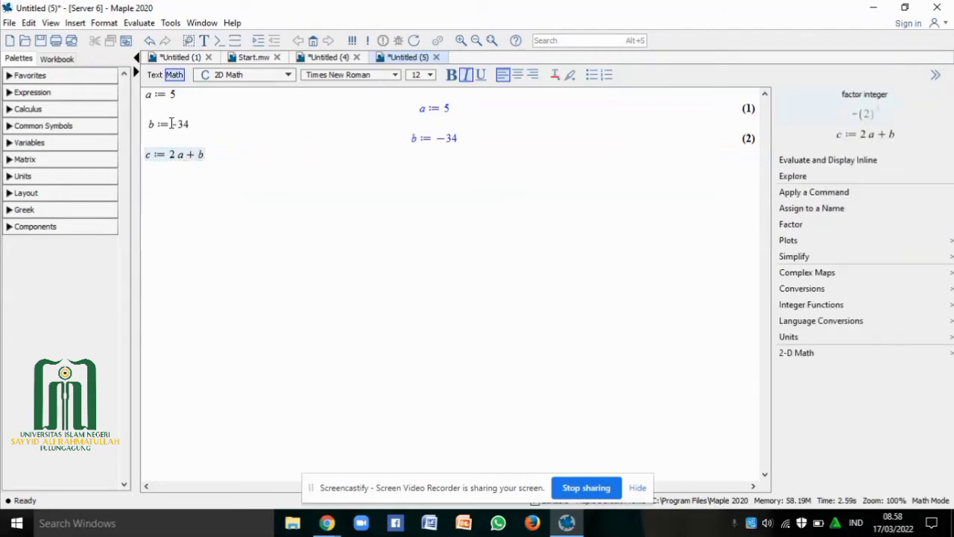
key(Return)
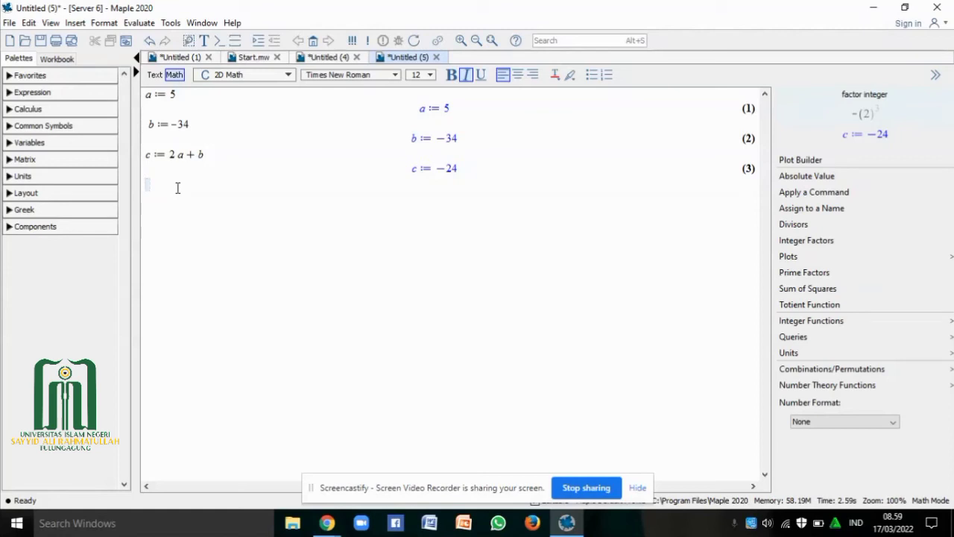
Reassign a to 4 and b to 3, evaluating each assignment on its own line
text(a )
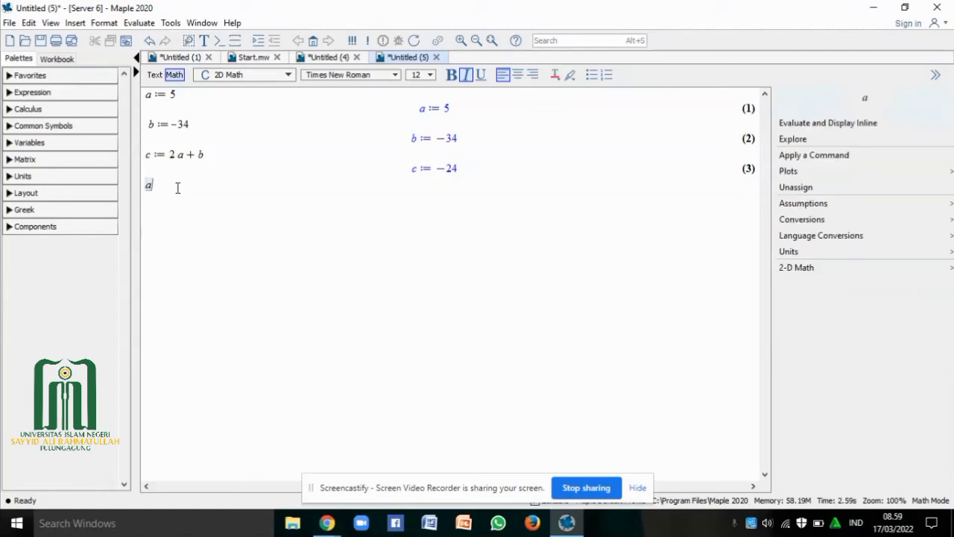
text(:= )
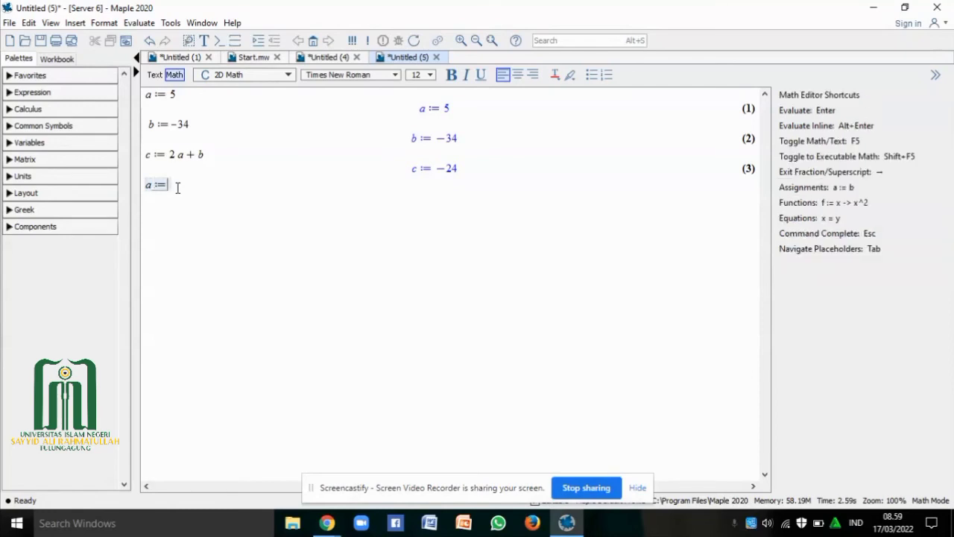
text(4)
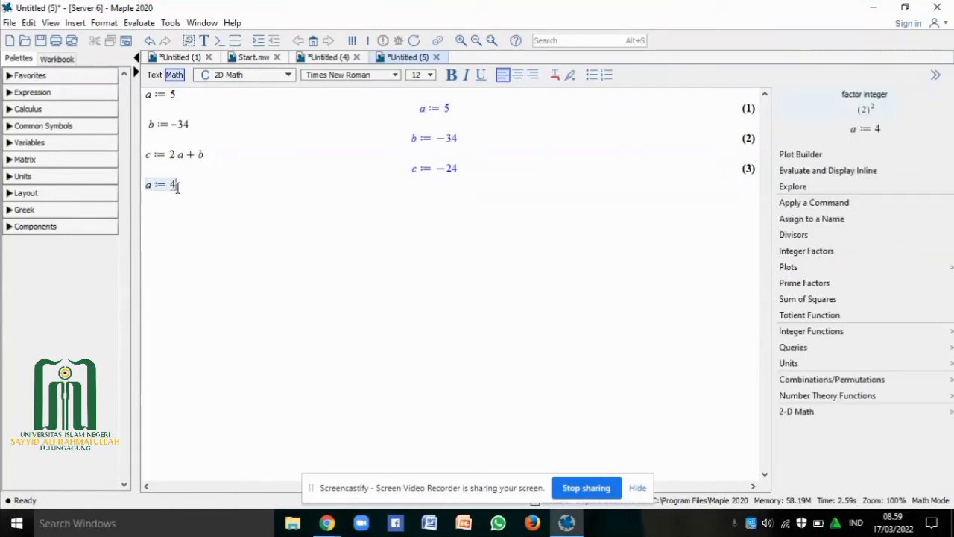
key(Return)
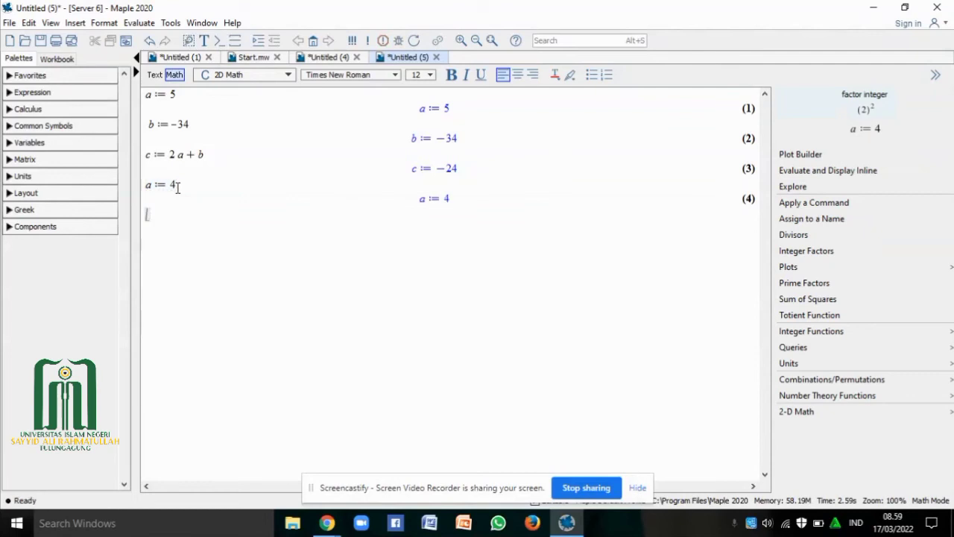
text(b )
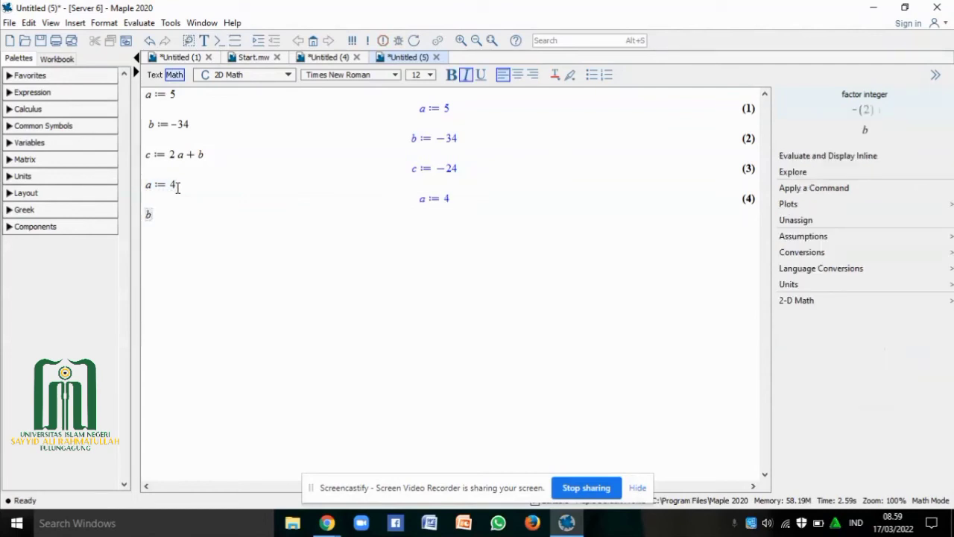
text(:= )
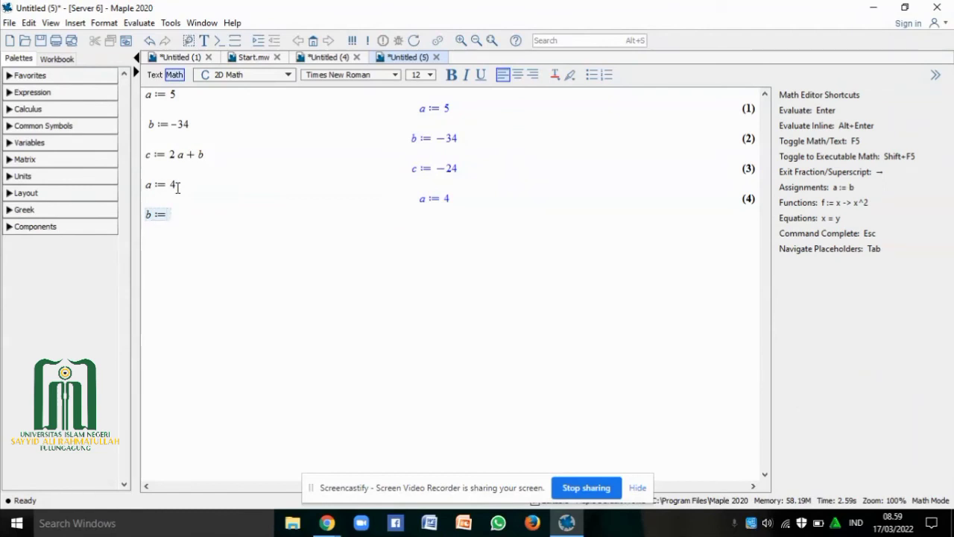
text(3)
key(Return)
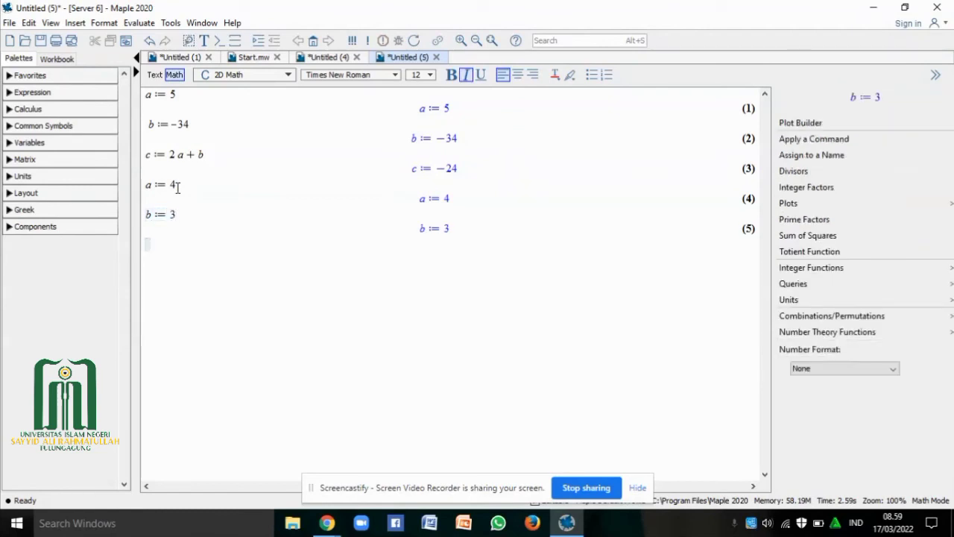
Redefine c as 3a + 2b and evaluate it
text(c)
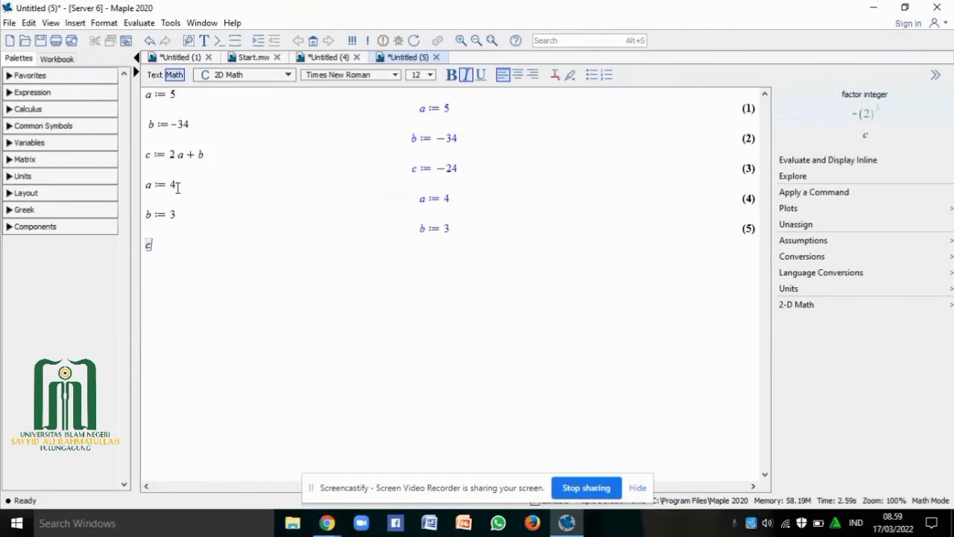
text( := )
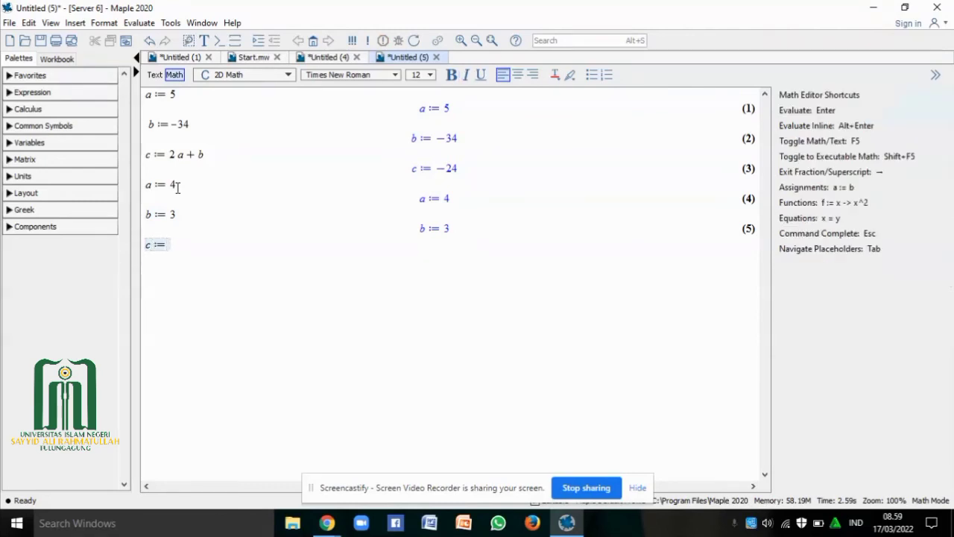
text(3 a + 2 b)
key(Return)
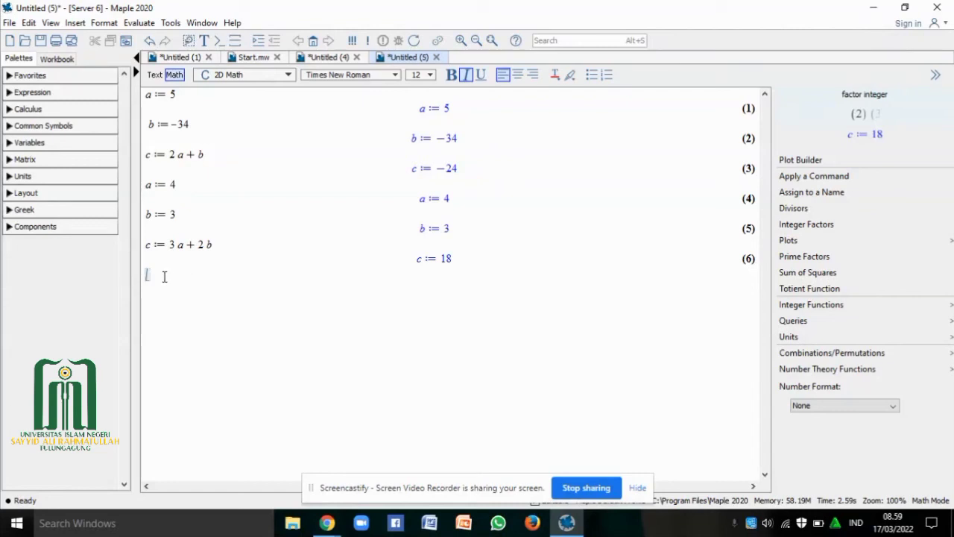
Reassign a to 2 and b to −5, evaluating each assignment on its own line
text(a:=)
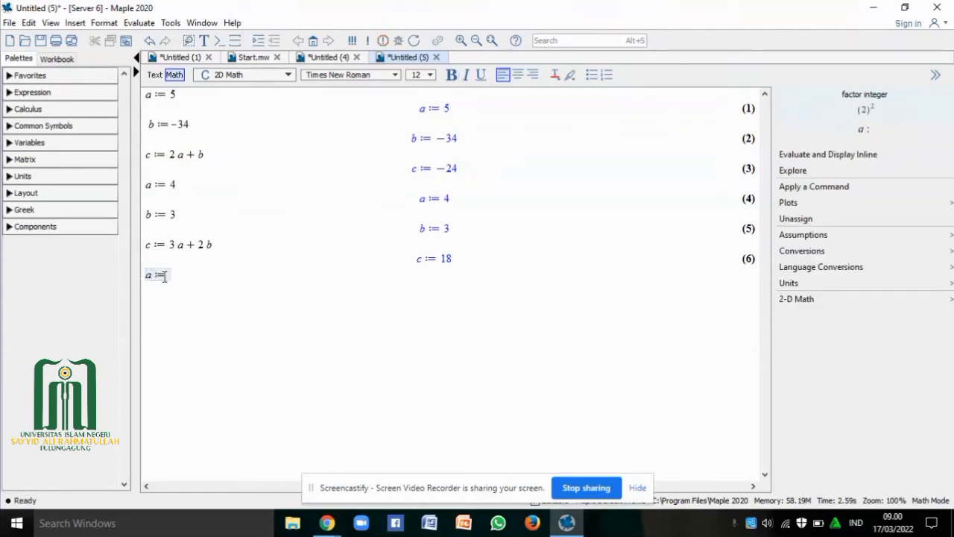
text(2)
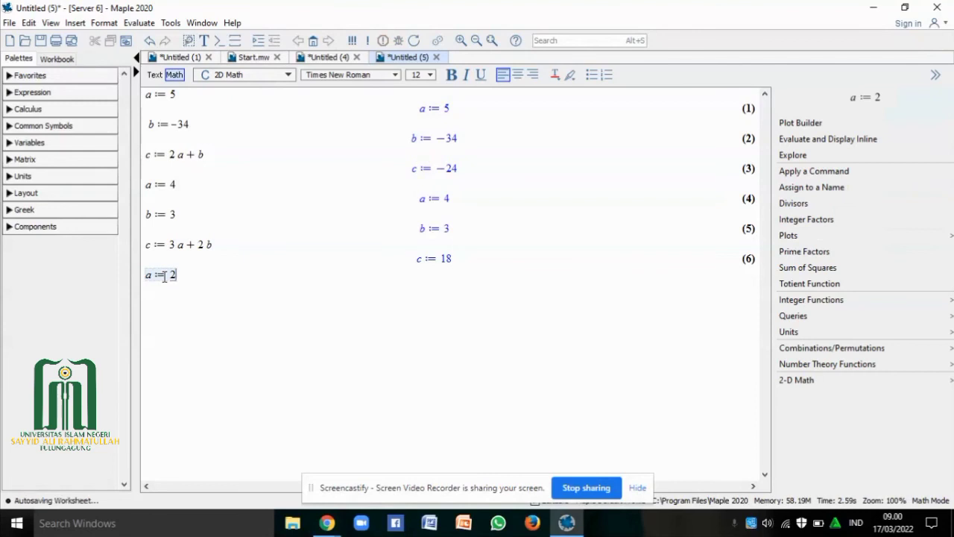
text(b:=)
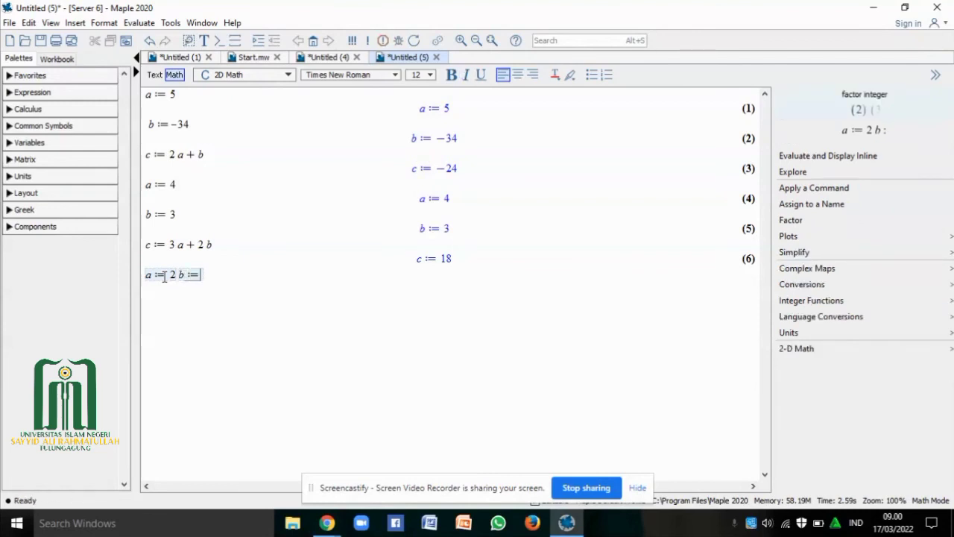
key(BackSpace)
key(BackSpace)
key(BackSpace)
key(Return)
text(b)
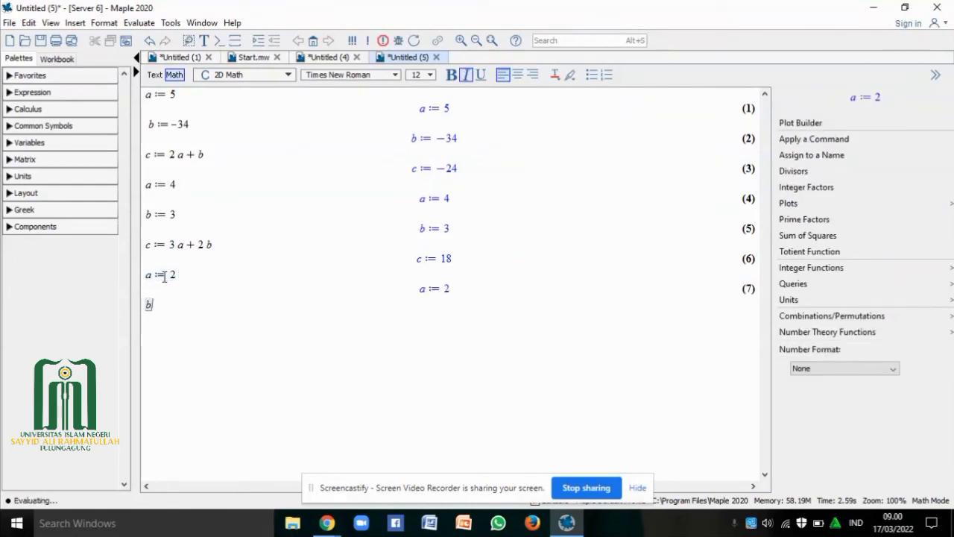
text(:=)
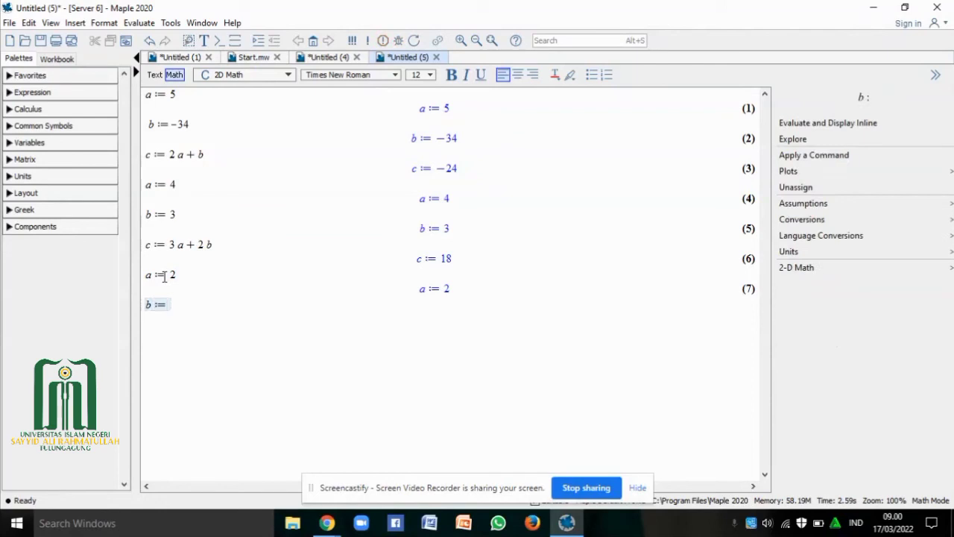
text(-5)
key(Return)
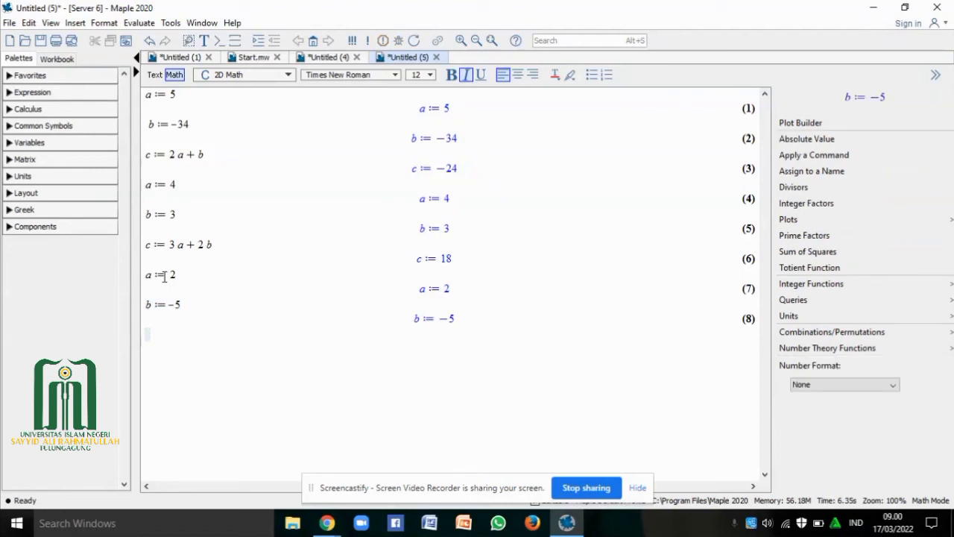
Redefine c as 2a − b and evaluate it
text(c:=)
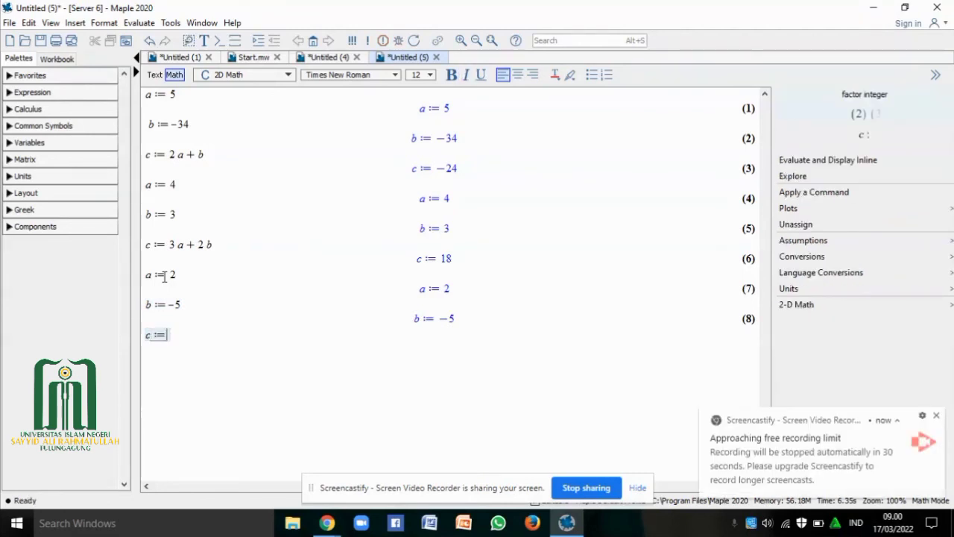
text(2)
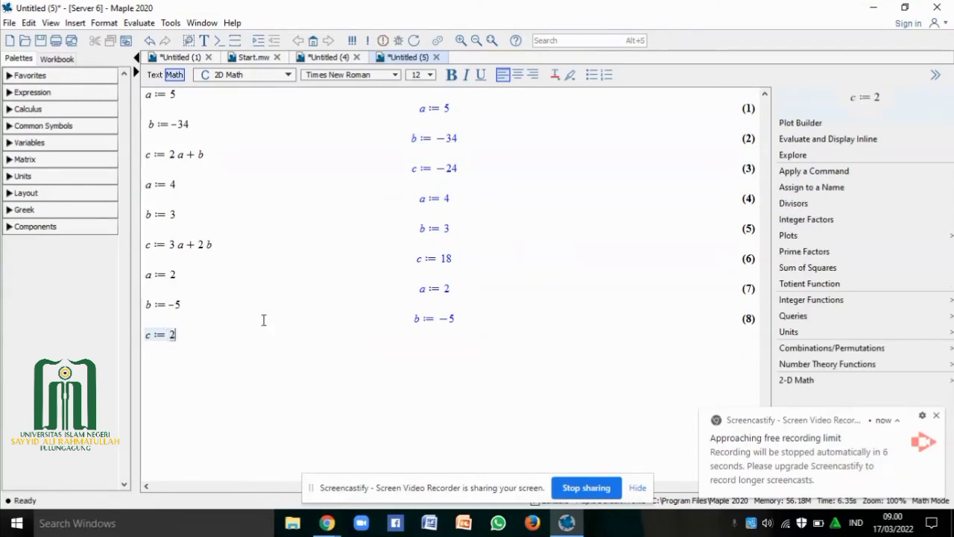
text(a-b)
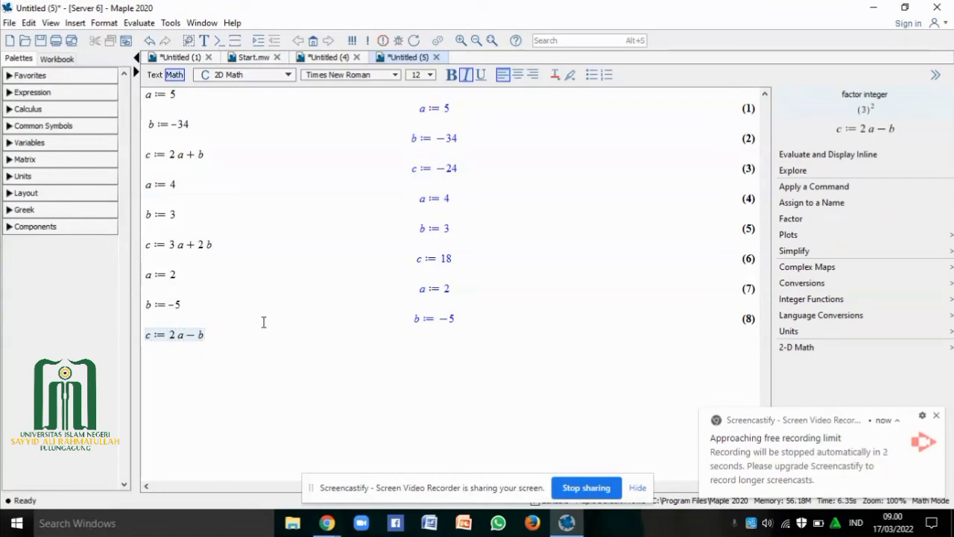
key(Return)
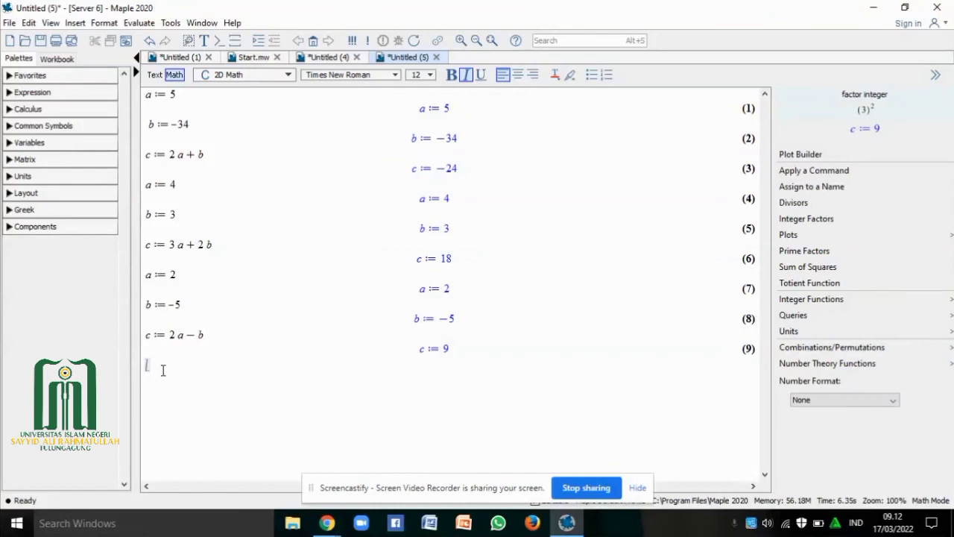
Reassign a to −4 and b to 3, evaluating each assignment on its own line
text(a := )
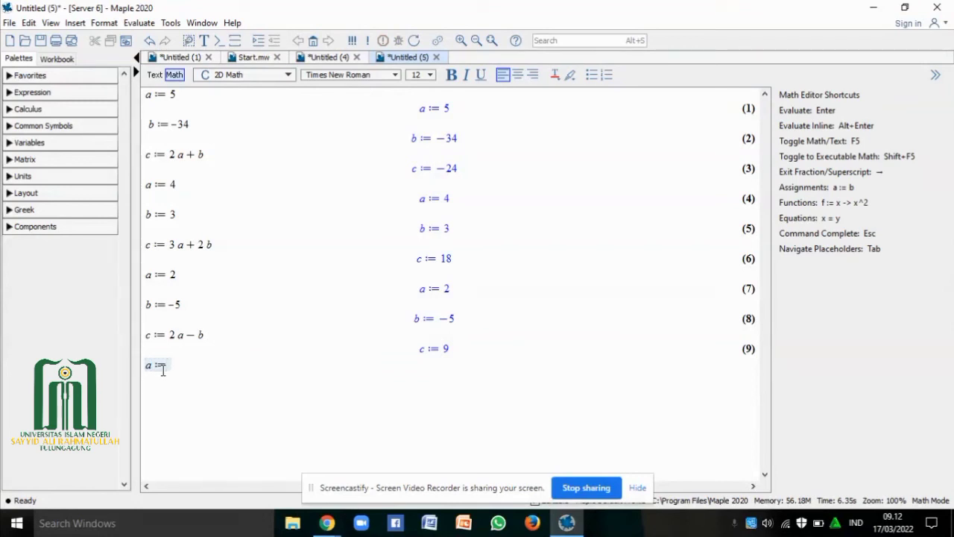
text(-4)
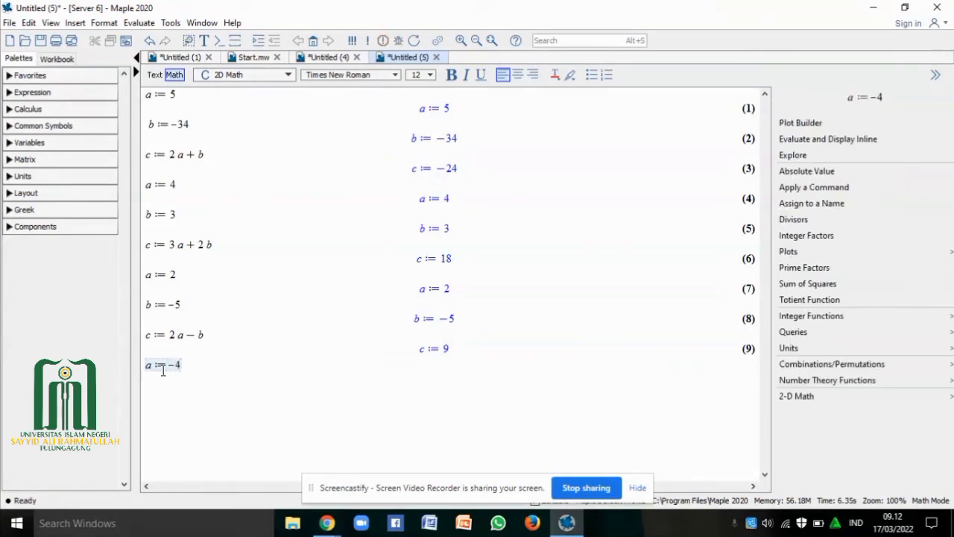
key(Return)
text(b )
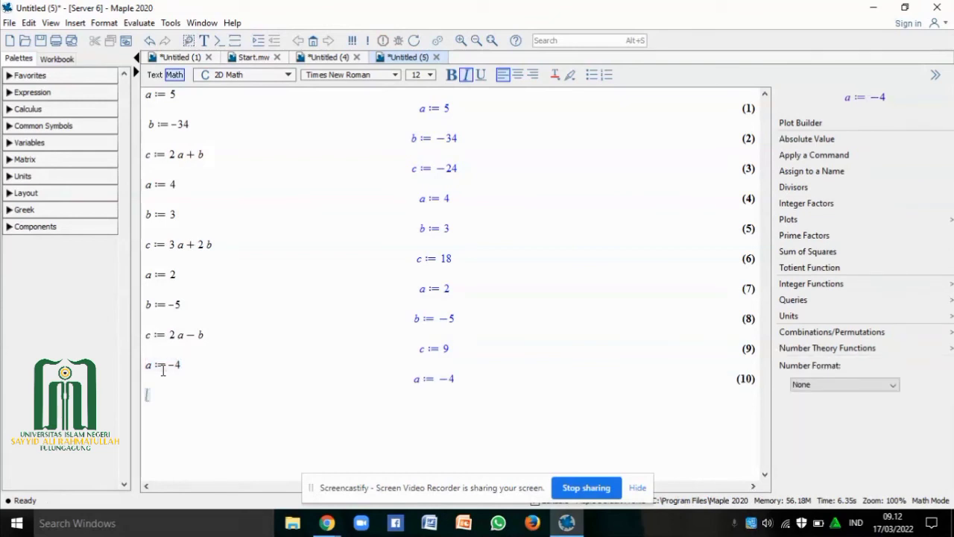
text(:= )
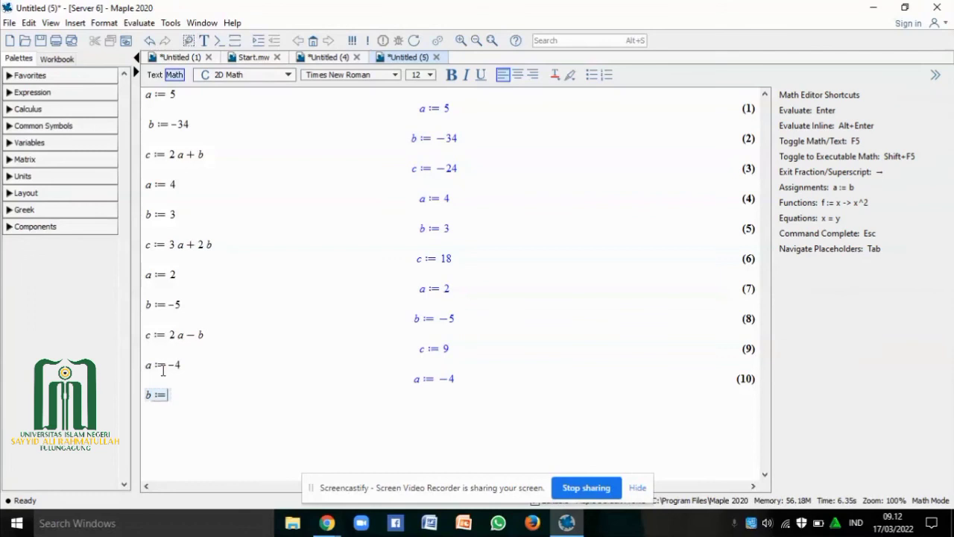
text(3)
key(Return)
Assign the value −12 to c on a new line and evaluate it
text(c)
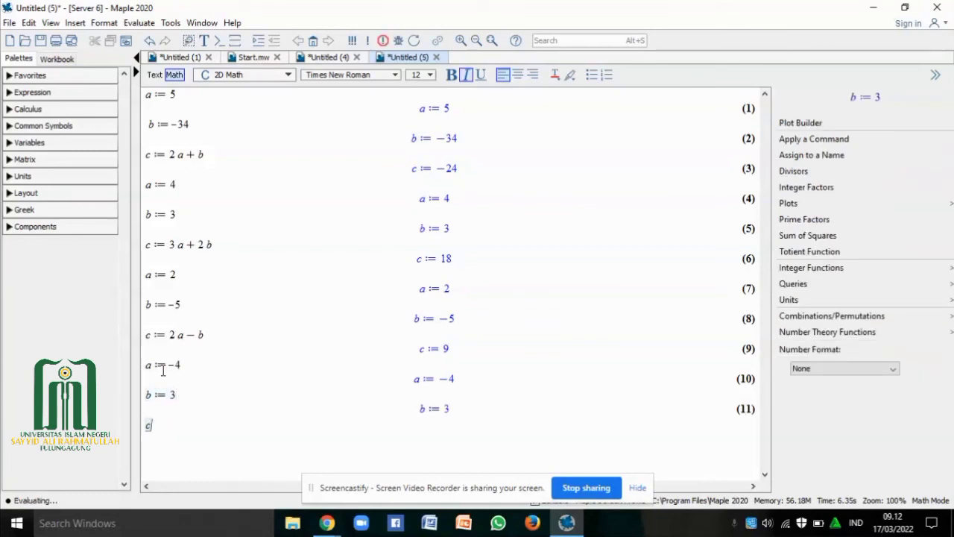
text(:=)
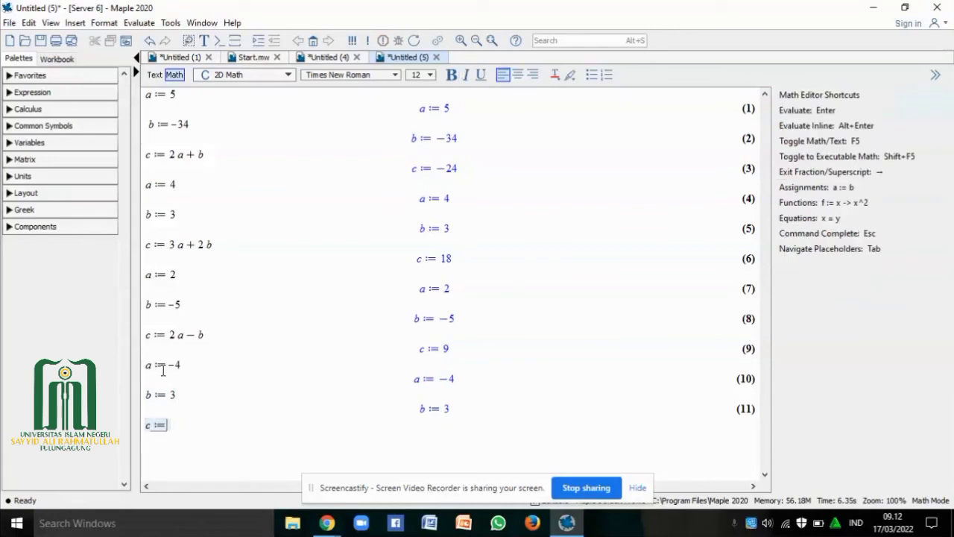
text(-12)
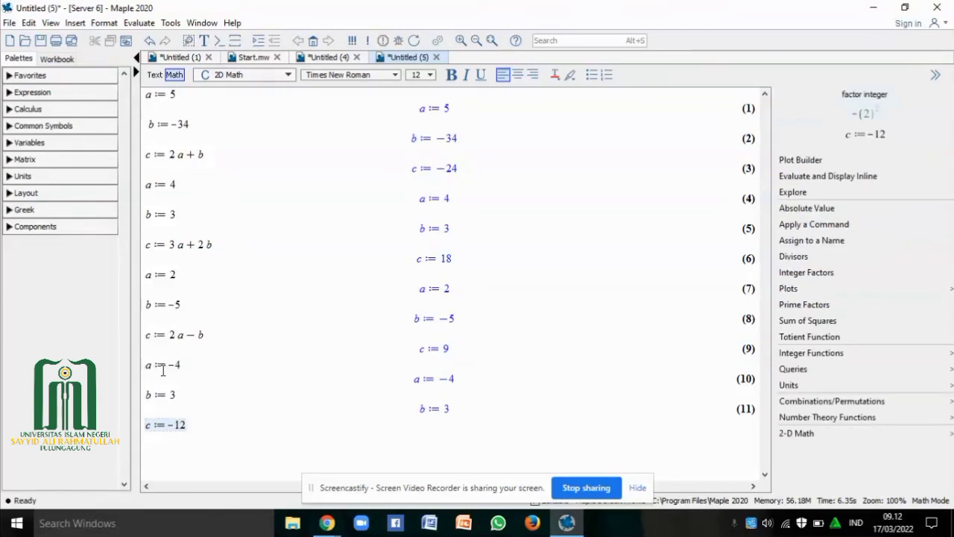
key(Return)
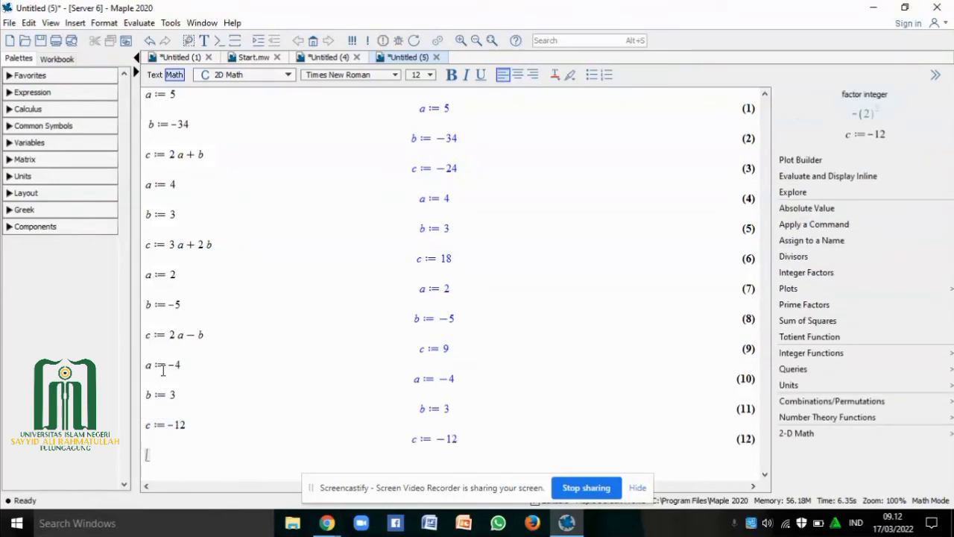
Define d as −2a + b − c with the assignment operator and evaluate it
text(d := )
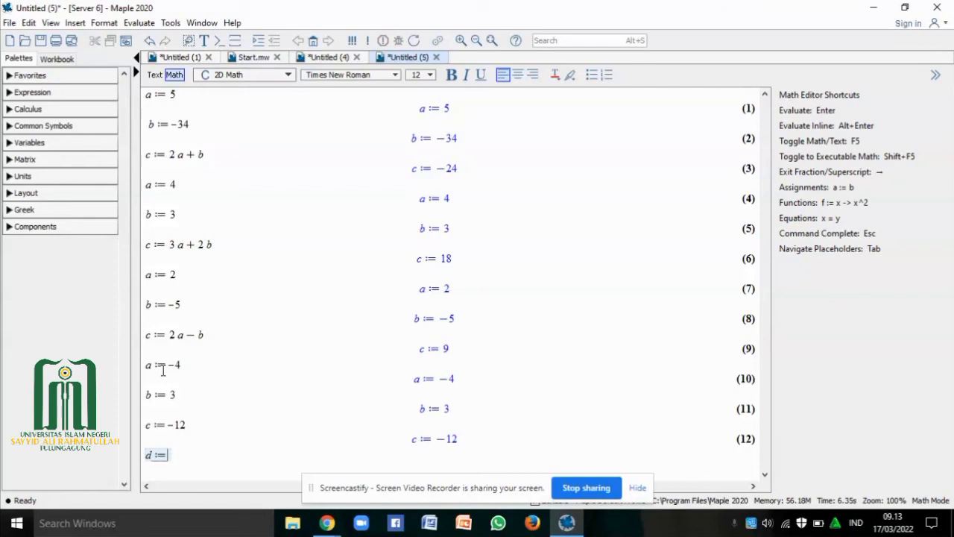
text(-2 a )
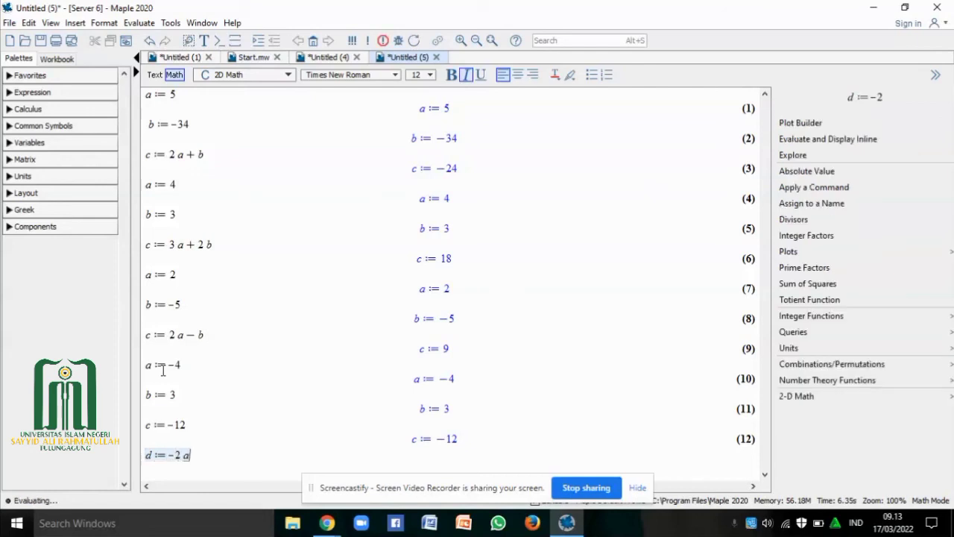
text(+ )
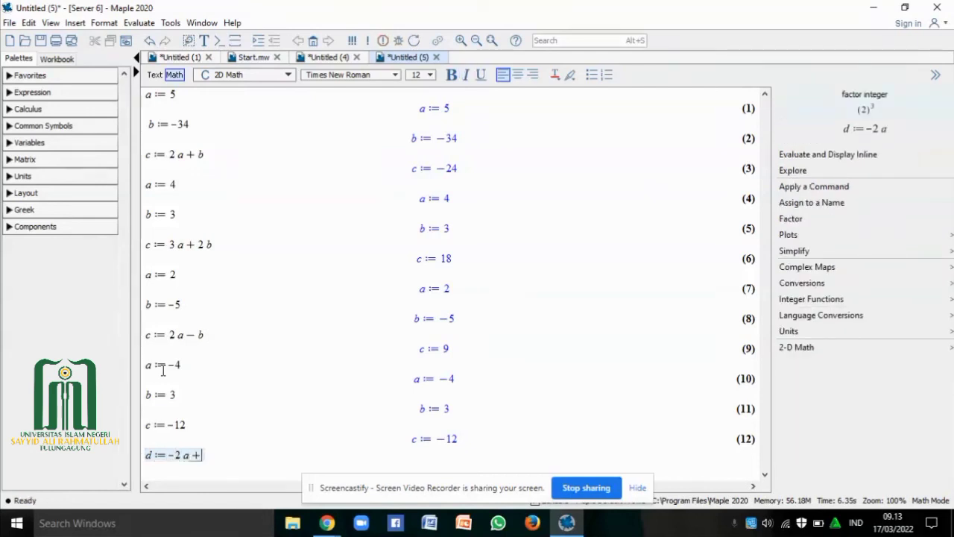
text(b - )
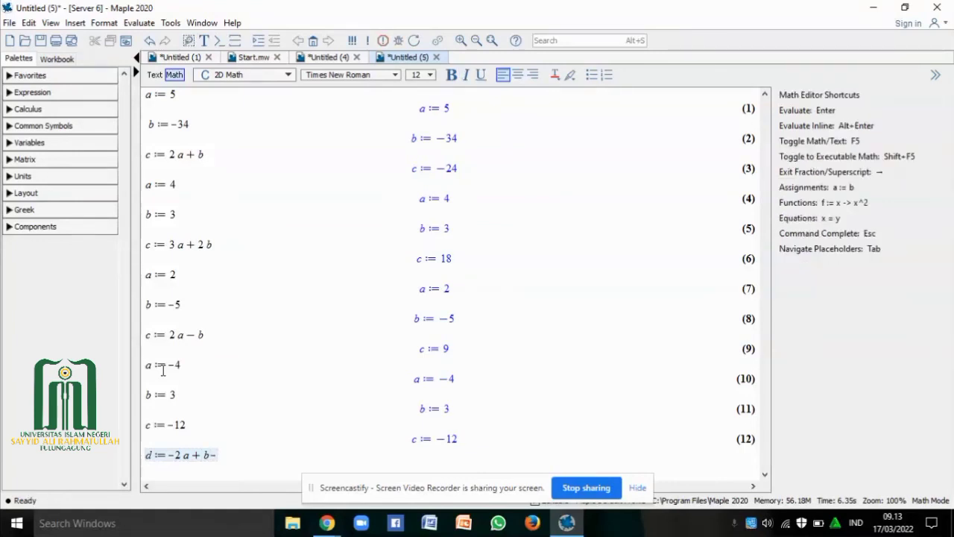
text(c)
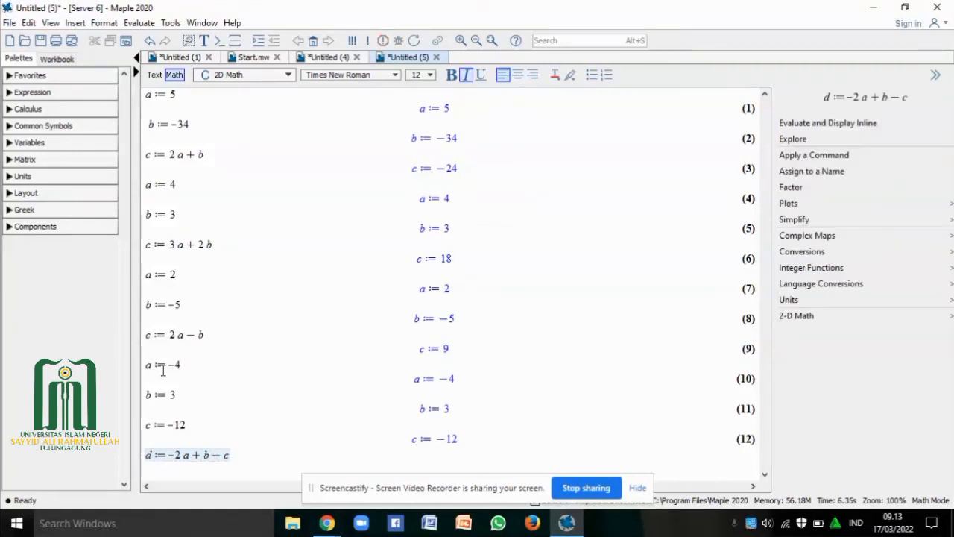
key(Return)
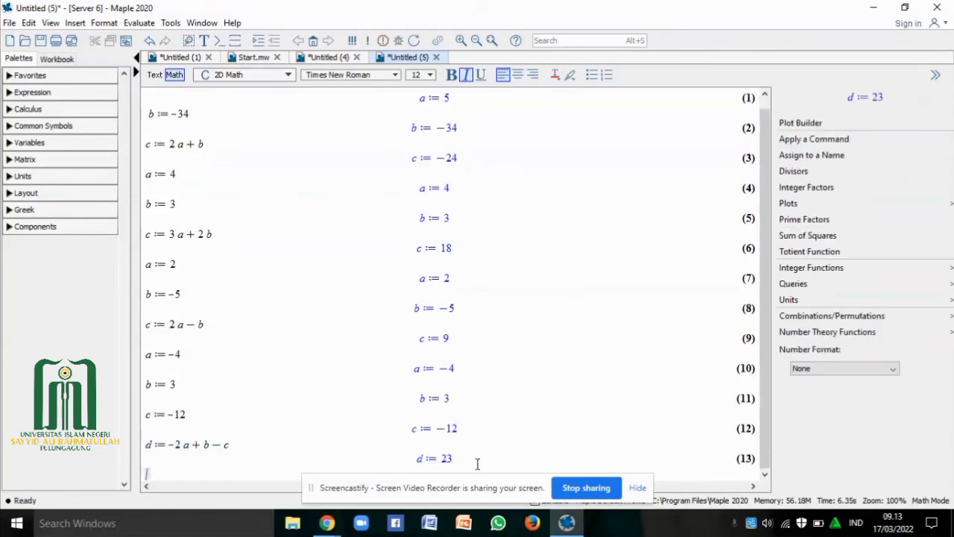